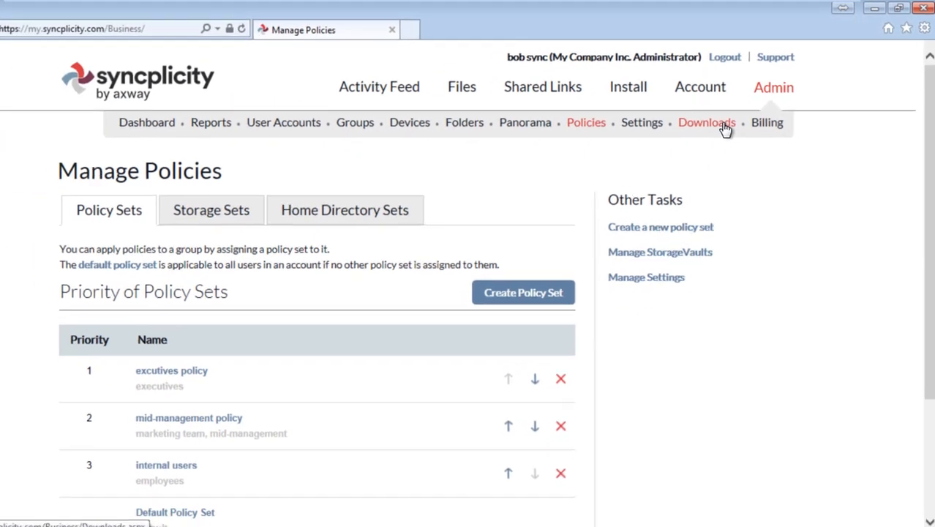
On the Admin Downloads page, download the Storage Connector (Virtual Appliance) under On-premise StorageVaults
{"action": "left_click", "coordinate": [724, 128]}
{"action": "scroll", "coordinate": [534, 232], "scroll_direction": "down", "scroll_amount": 2}
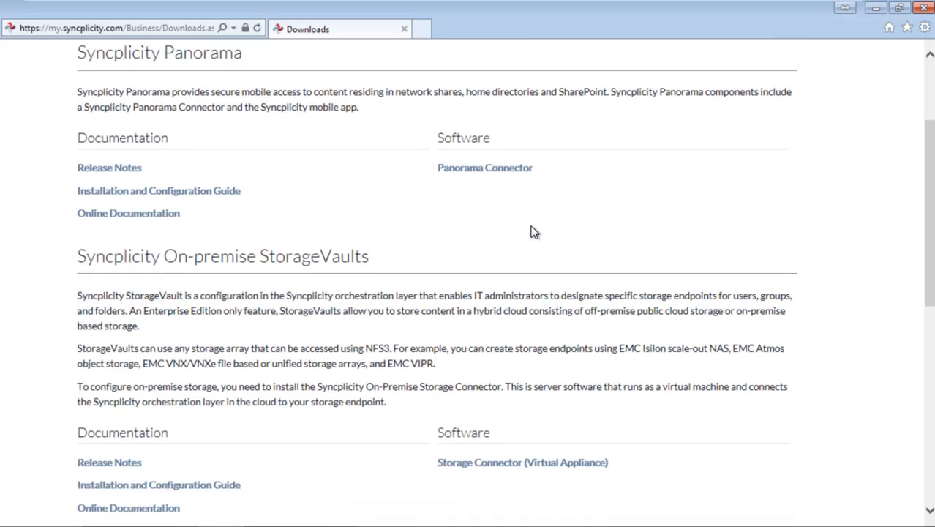
{"action": "scroll", "coordinate": [534, 231], "scroll_direction": "down", "scroll_amount": 1}
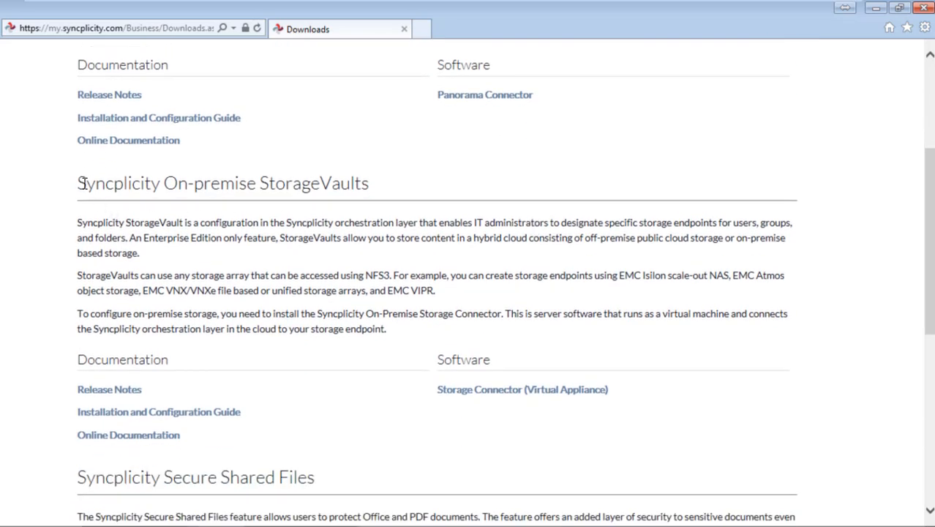
{"action": "left_click_drag", "start_coordinate": [106, 185], "coordinate": [344, 184]}
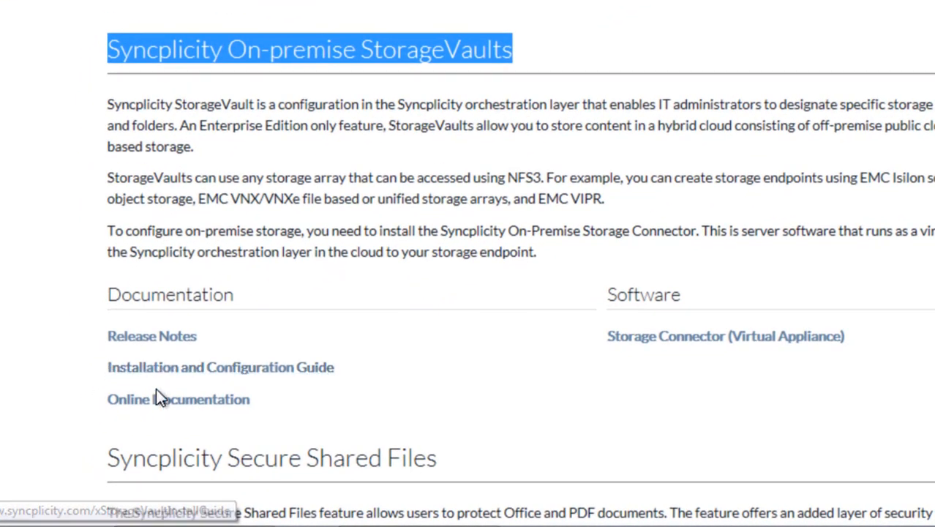
{"action": "left_click", "coordinate": [727, 344]}
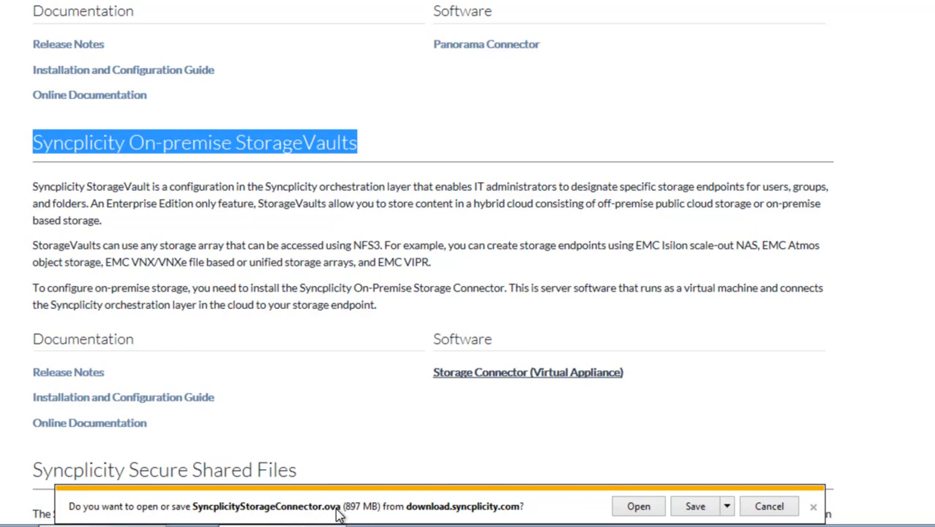
Choose Save as for SyncplicityStorageConnector.ova and check the destination folder path
{"action": "left_click", "coordinate": [726, 506]}
{"action": "left_click", "coordinate": [759, 491]}
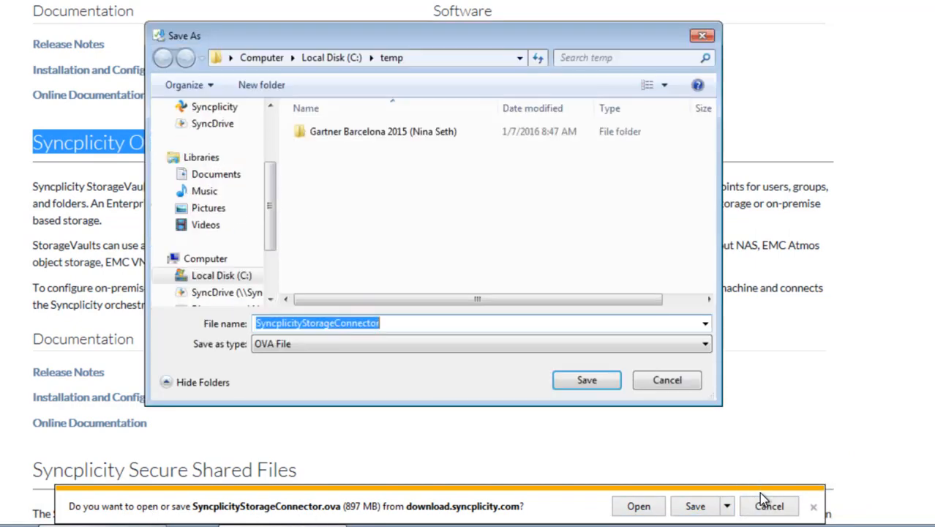
{"action": "left_click", "coordinate": [455, 62]}
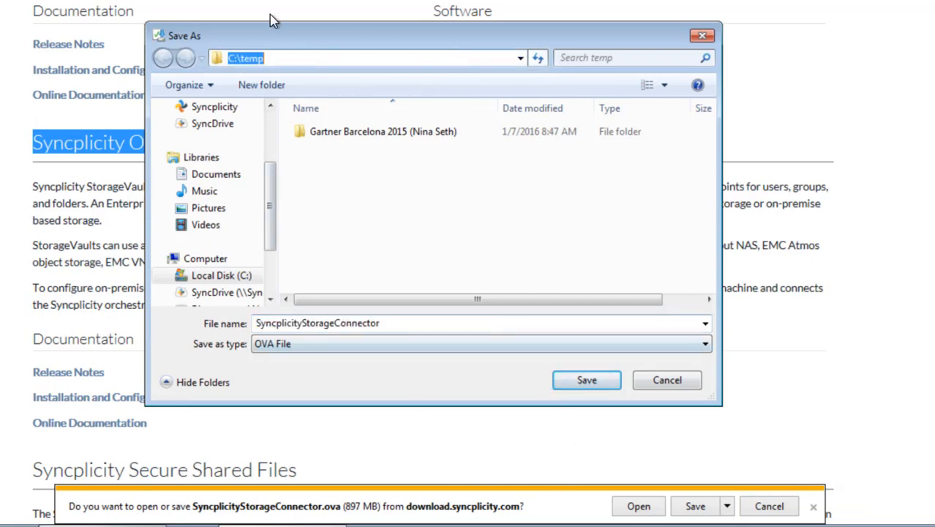
Create a folder named ova in C:\temp and save the .ova file into it
{"action": "right_click", "coordinate": [305, 195]}
{"action": "mouse_move", "coordinate": [366, 378]}
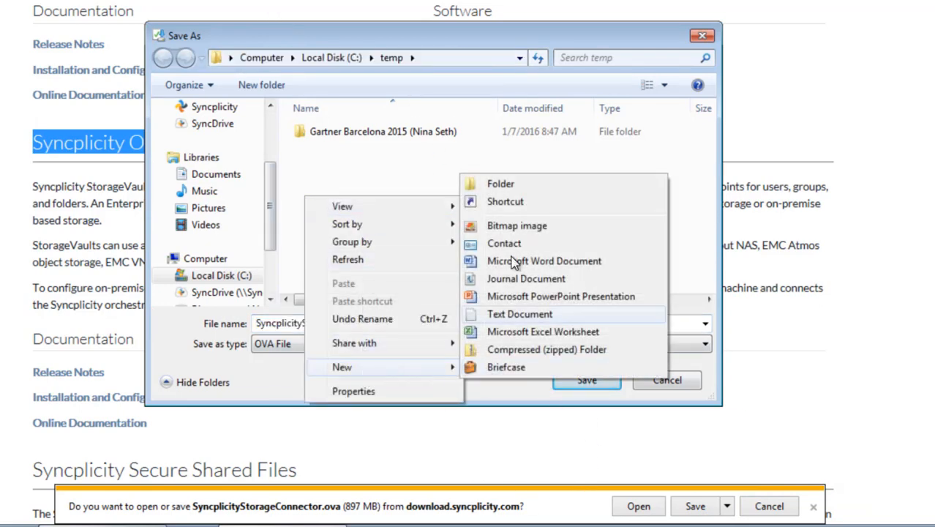
{"action": "left_click", "coordinate": [508, 184]}
{"action": "type", "text": "ova"}
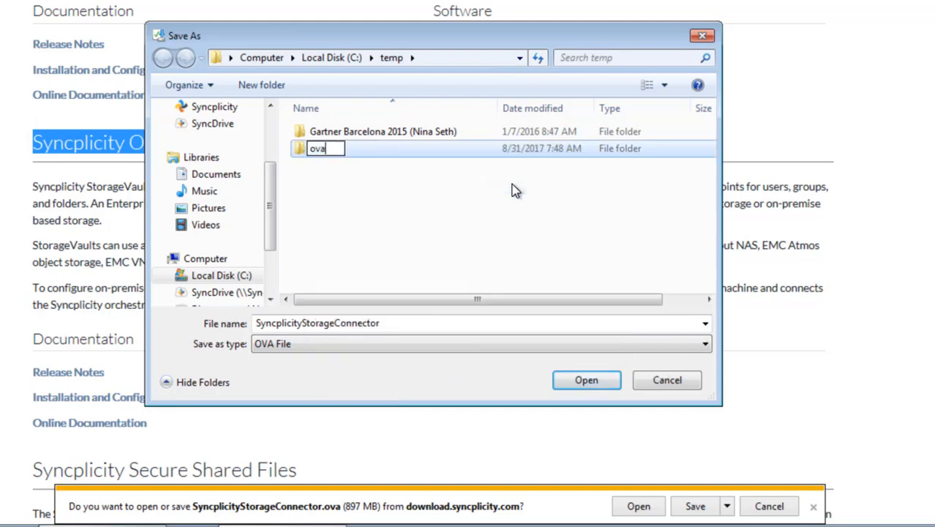
{"action": "key", "text": "Return"}
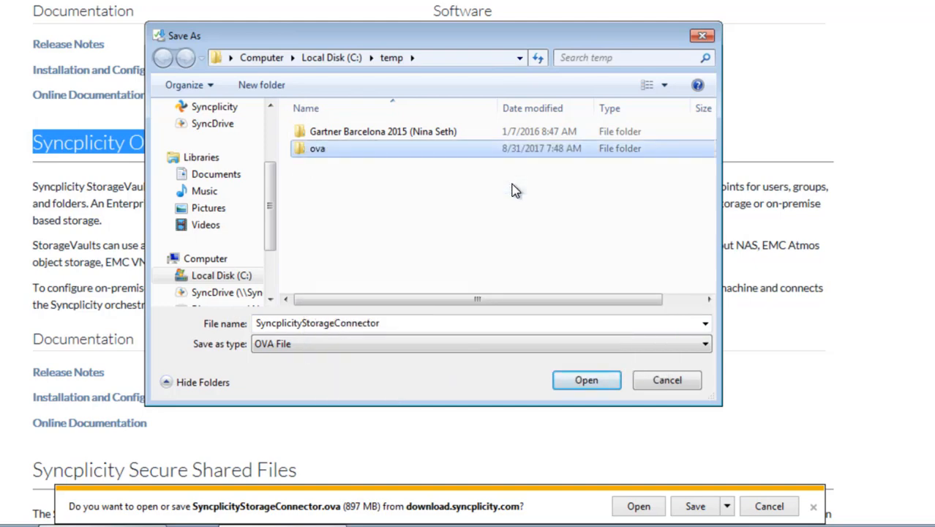
{"action": "double_click", "coordinate": [307, 149]}
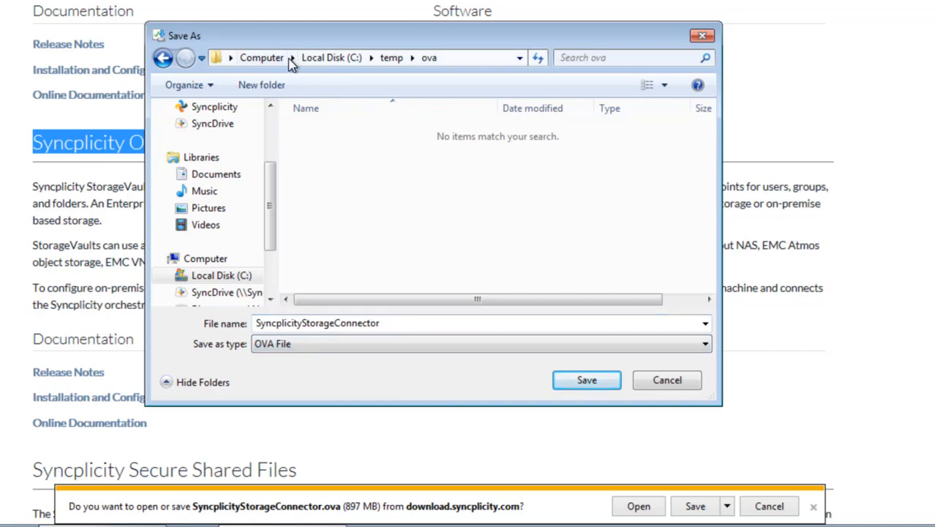
{"action": "left_click", "coordinate": [587, 381]}
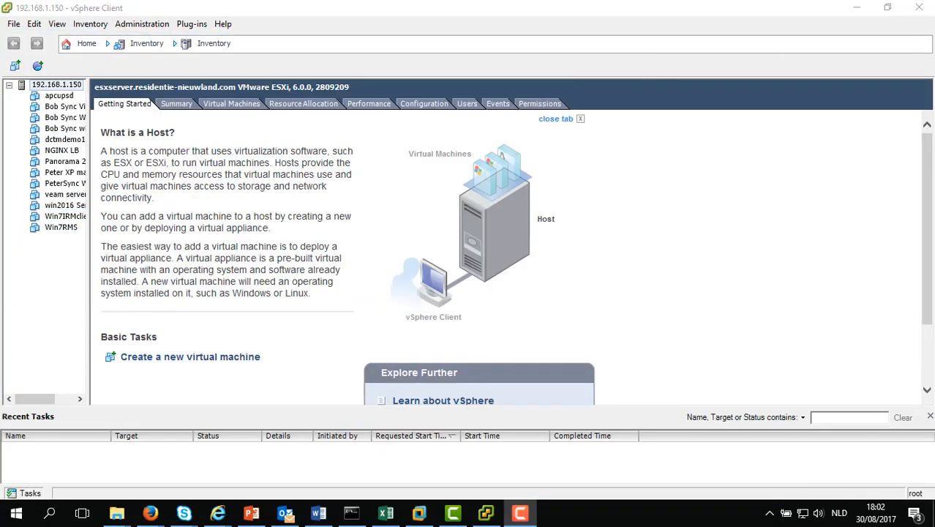
Deploy an OVF template from C:\temp\ova\SyncplicityStorageConnector.ova and view its version 2.12.1.0 details
{"action": "left_click", "coordinate": [16, 25]}
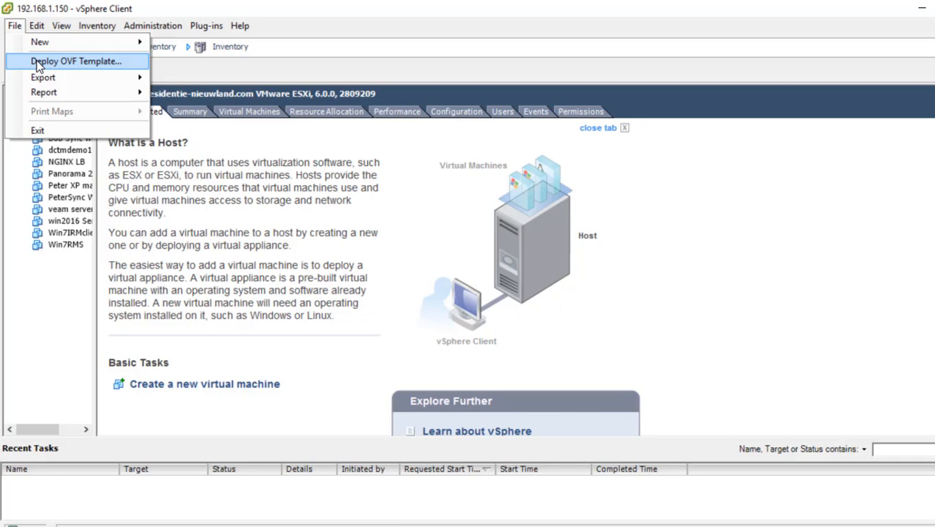
{"action": "left_click", "coordinate": [38, 63]}
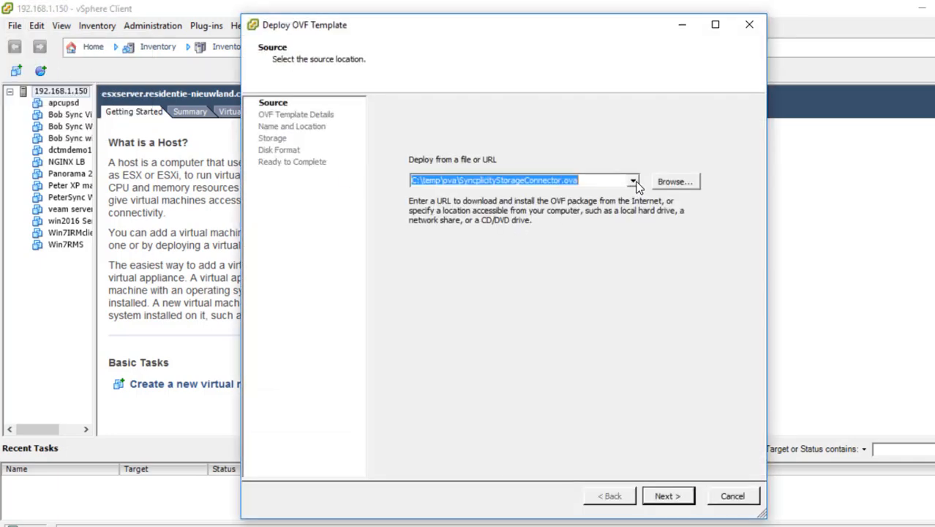
{"action": "left_click_drag", "start_coordinate": [414, 181], "coordinate": [578, 182]}
{"action": "left_click", "coordinate": [665, 188]}
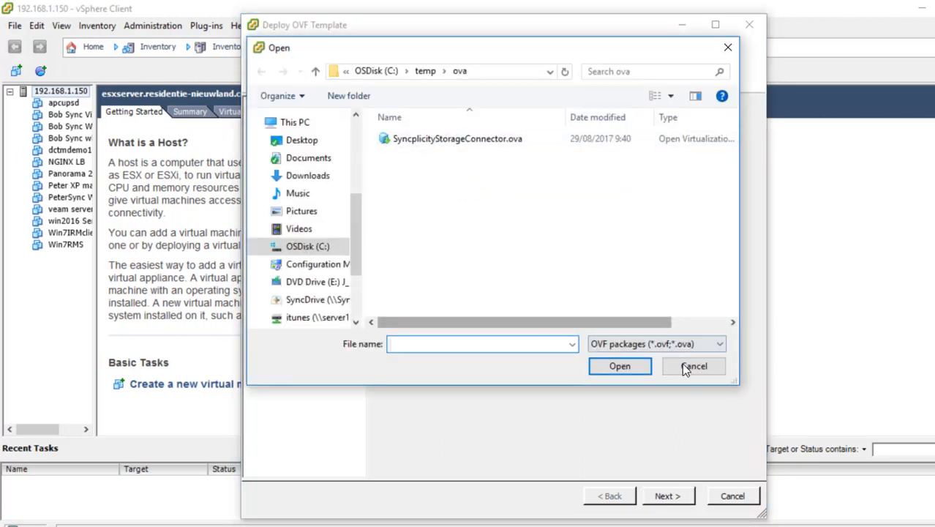
{"action": "left_click", "coordinate": [468, 138]}
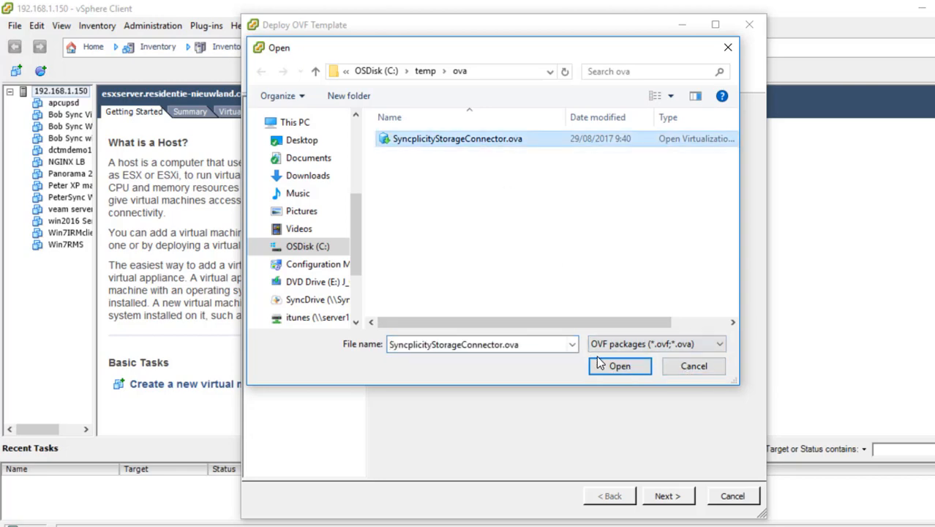
{"action": "left_click", "coordinate": [618, 366]}
{"action": "left_click", "coordinate": [678, 499]}
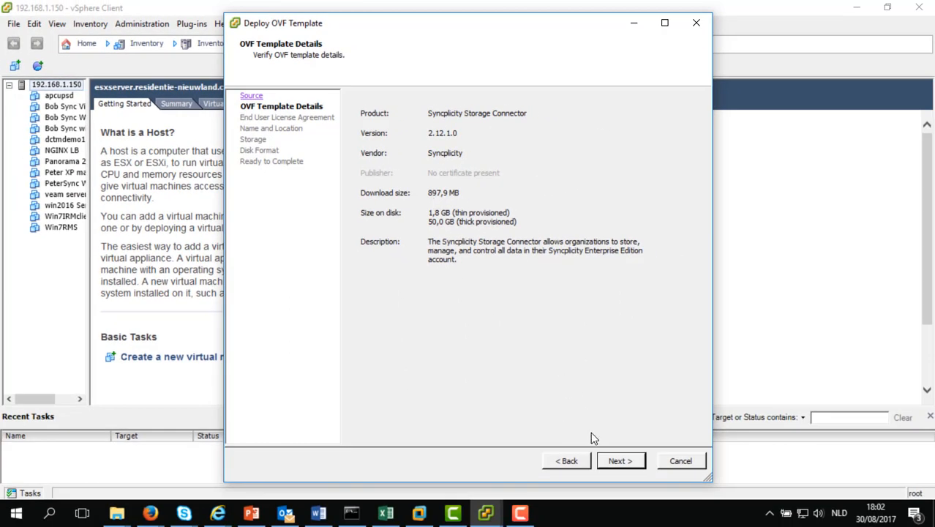
Accept the license agreement and name the virtual machine 'On-prem Storage Connector'
{"action": "left_click", "coordinate": [620, 460]}
{"action": "left_click", "coordinate": [391, 435]}
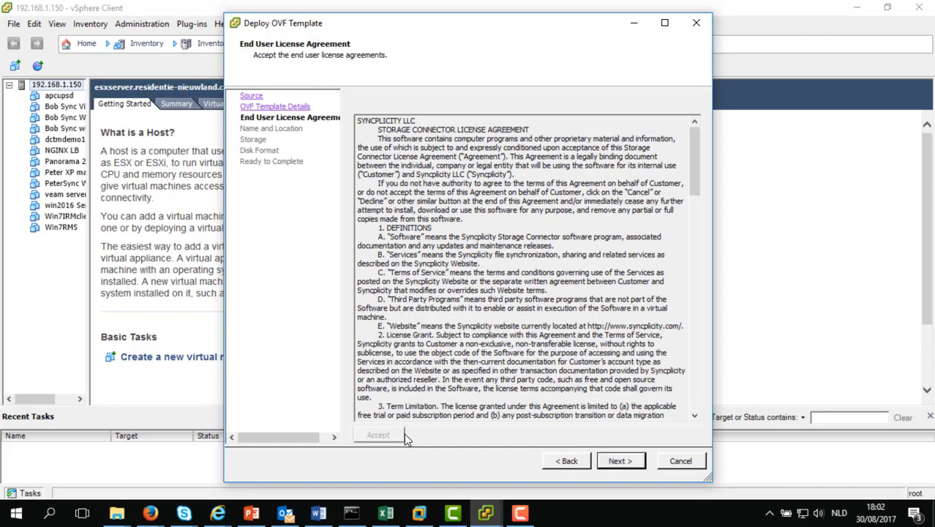
{"action": "left_click", "coordinate": [632, 460]}
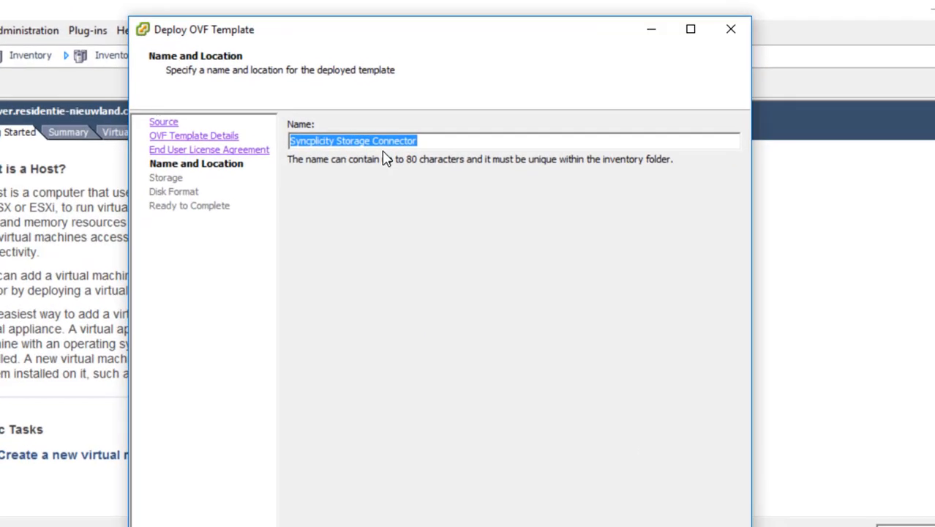
{"action": "type", "text": "On"}
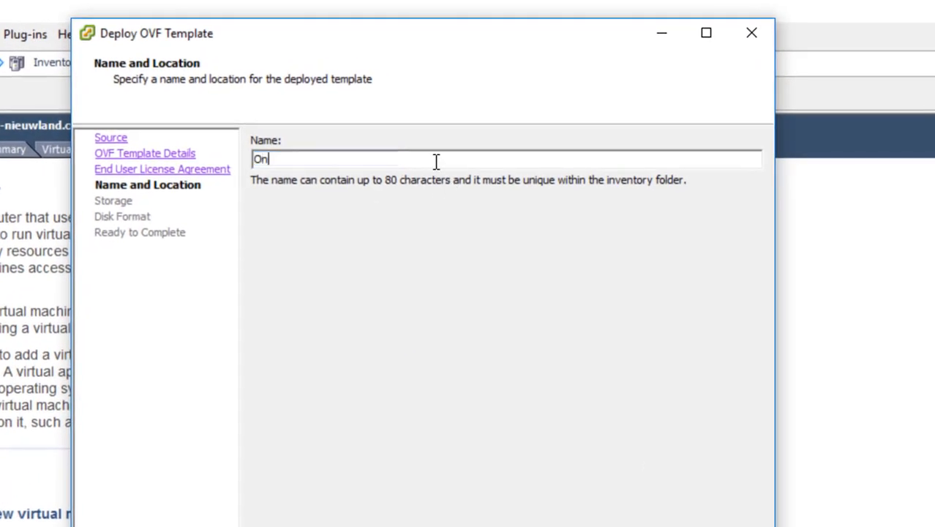
{"action": "type", "text": "-prem Storage Cnn"}
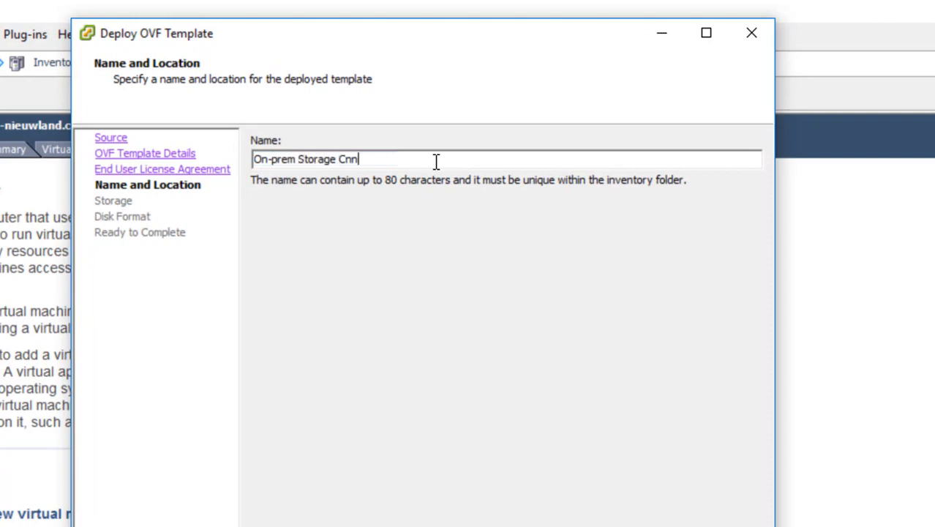
{"action": "key", "text": "BackSpace"}
{"action": "key", "text": "BackSpace"}
{"action": "type", "text": "onnect"}
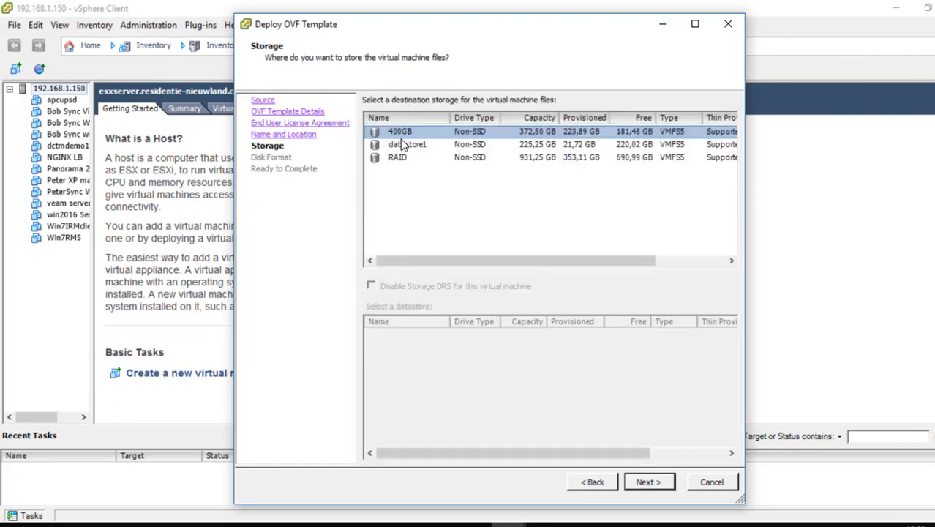
Place the VM on datastore1 with thin-provisioned disks and start the deployment
{"action": "left_click", "coordinate": [405, 144]}
{"action": "left_click", "coordinate": [647, 483]}
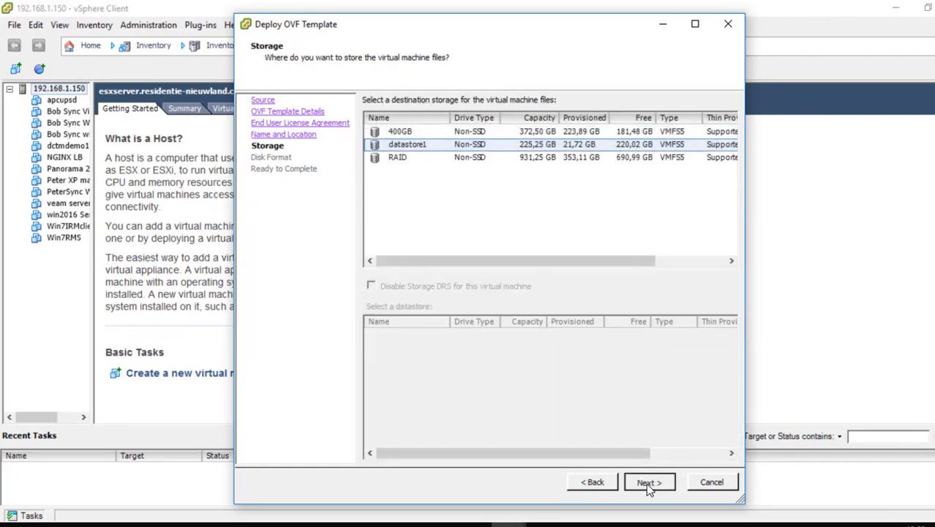
{"action": "left_click", "coordinate": [398, 207]}
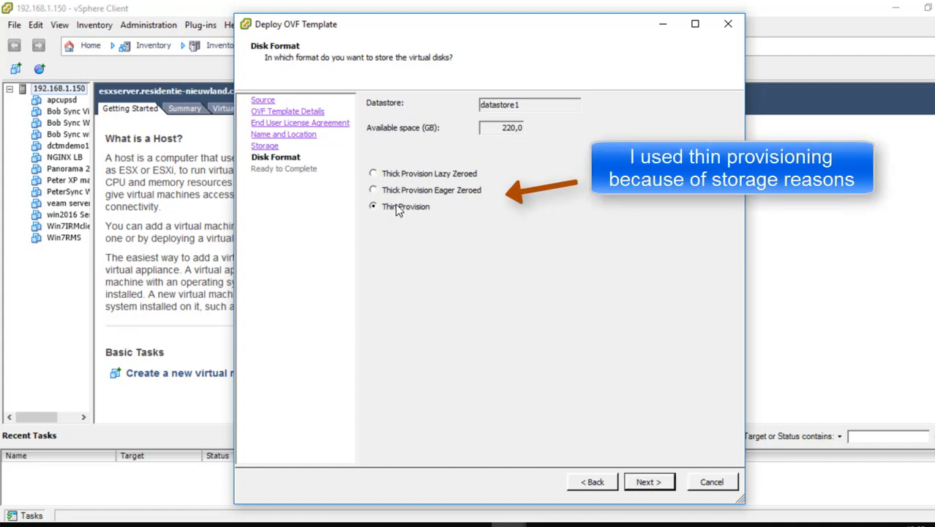
{"action": "left_click", "coordinate": [647, 482]}
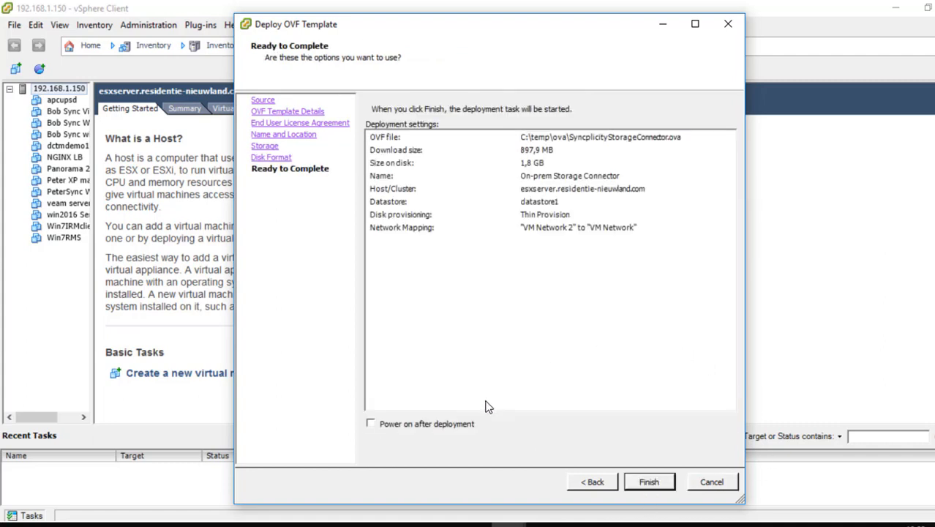
{"action": "left_click", "coordinate": [647, 482]}
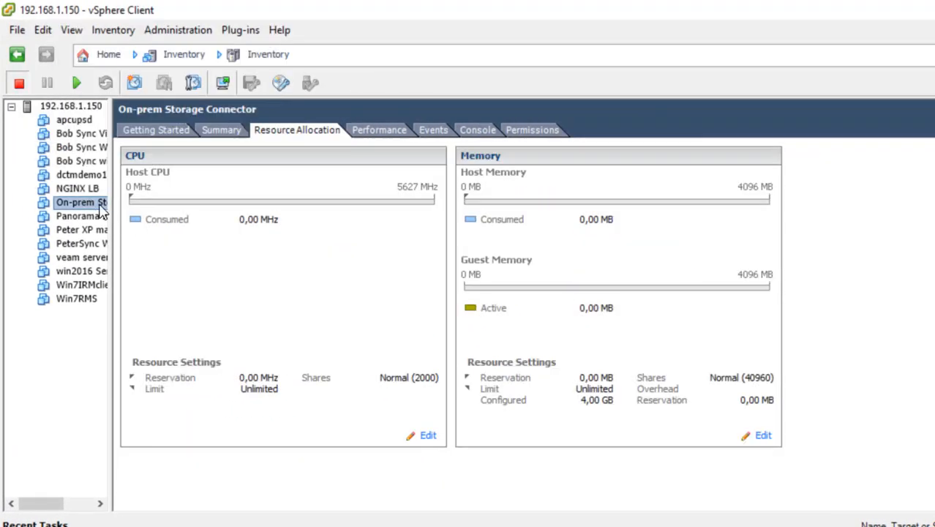
Power on the On-prem Storage Connector VM from its Power menu
{"action": "right_click", "coordinate": [87, 203]}
{"action": "mouse_move", "coordinate": [141, 217]}
{"action": "left_click", "coordinate": [339, 216]}
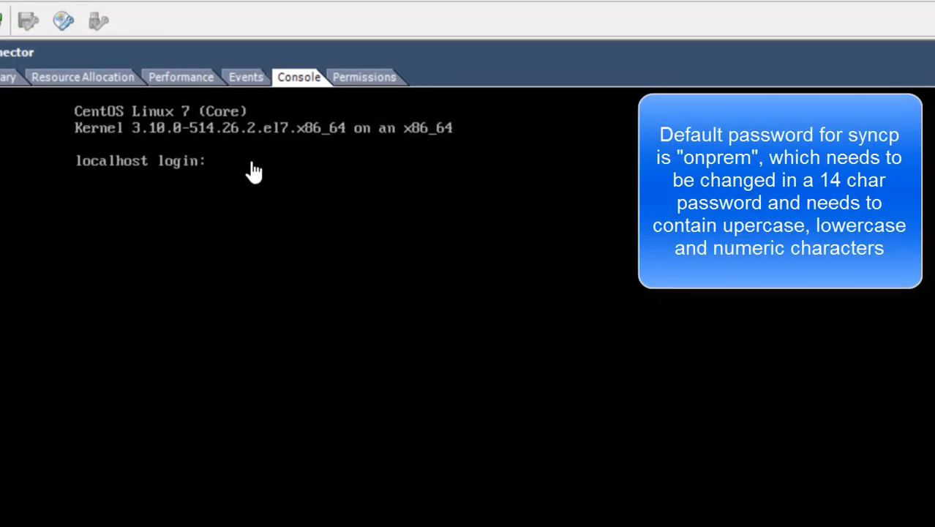
Log in to the VM console as syncp with the default password
{"action": "left_click", "coordinate": [253, 171]}
{"action": "type", "text": "syncp"}
{"action": "key", "text": "Return"}
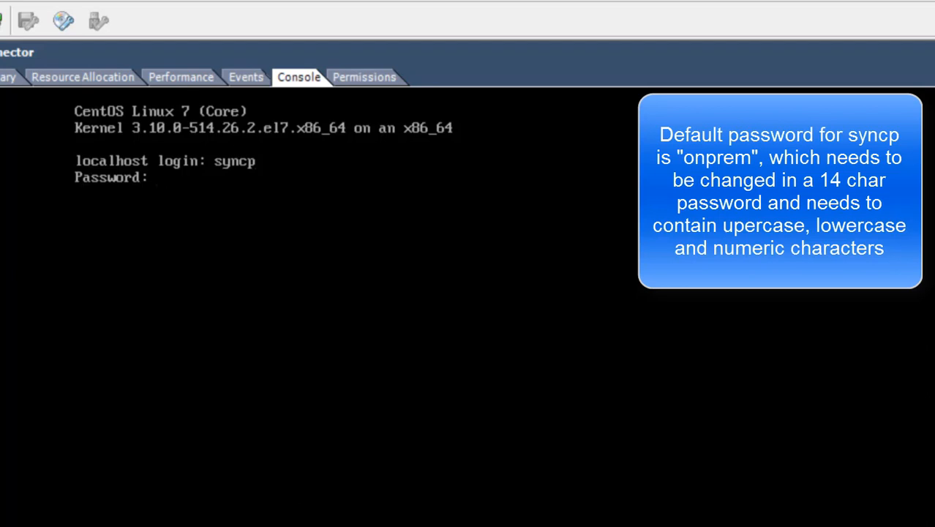
{"action": "key", "text": "Return"}
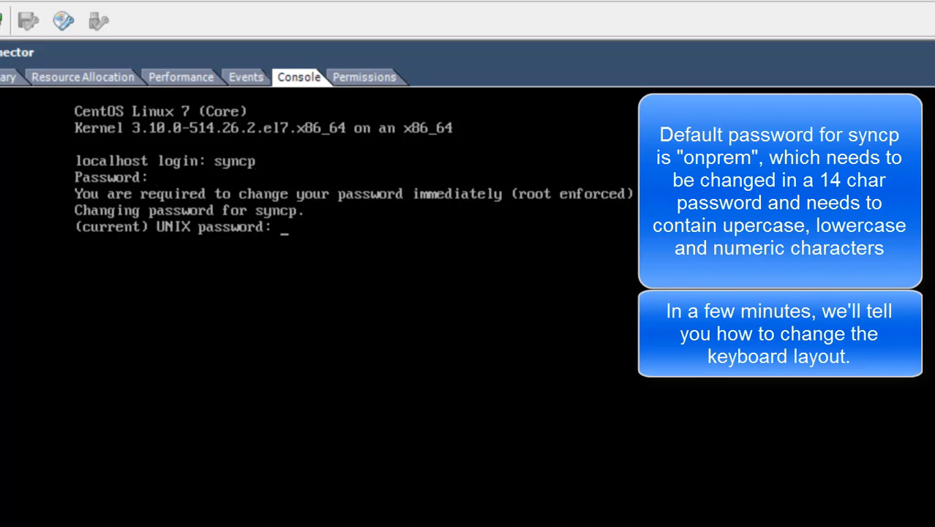
Replace the syncp default password by entering the current password and a new one twice
{"action": "key", "text": "Return"}
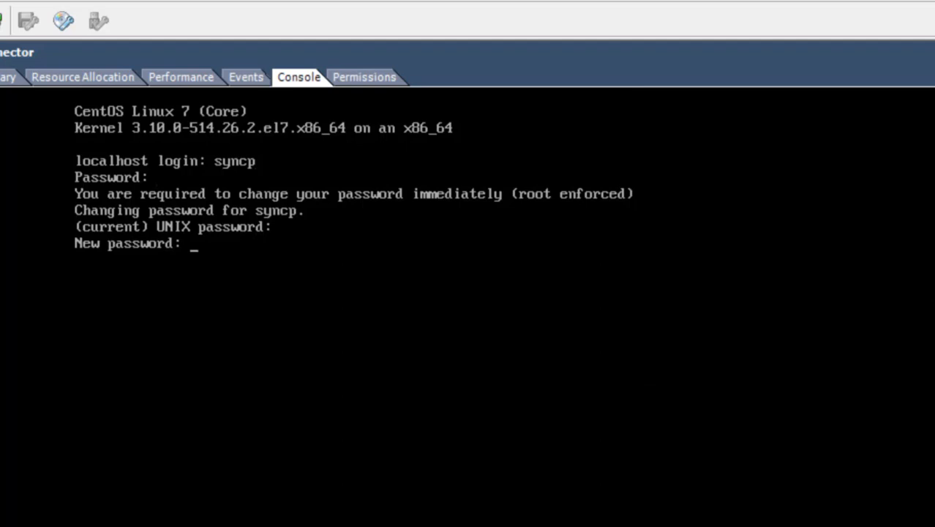
{"action": "key", "text": "Return"}
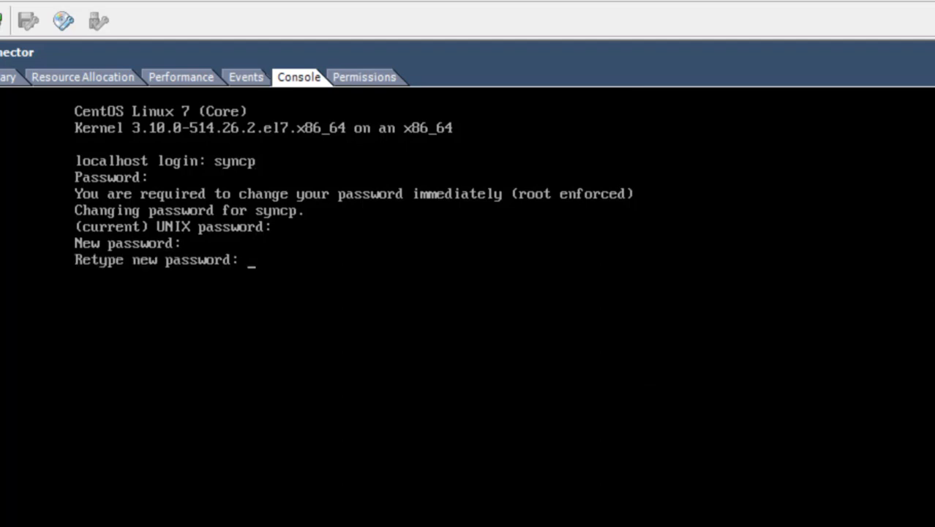
{"action": "key", "text": "Return"}
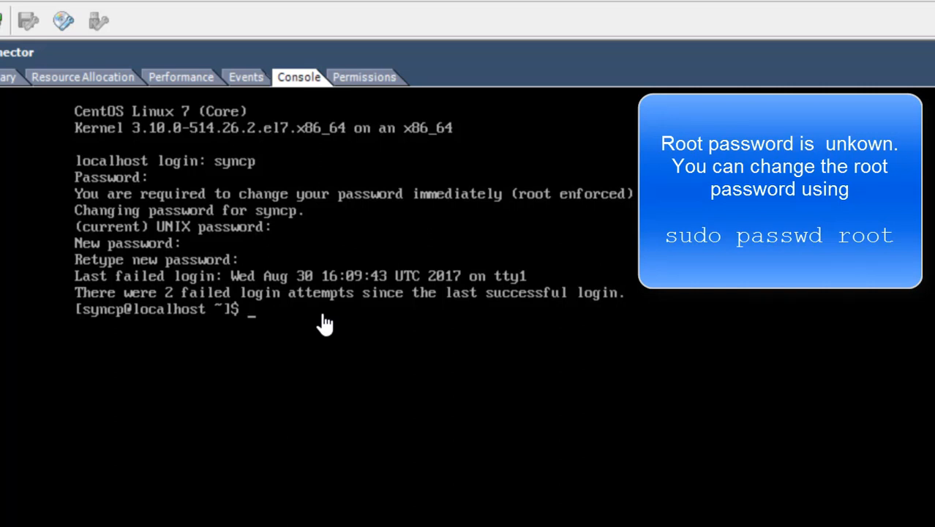
Run sudo passwd root, authorize with the syncp password, and set a new root password
{"action": "type", "text": "sudo passwd"}
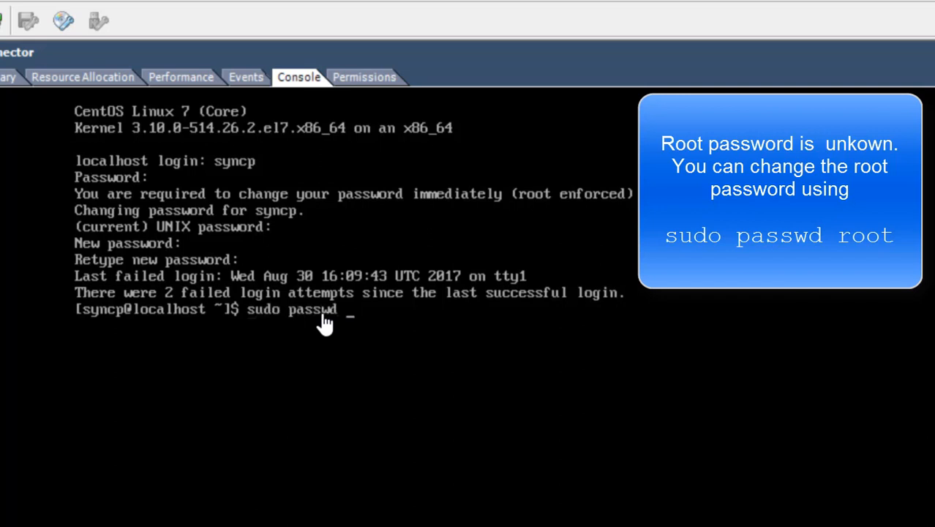
{"action": "type", "text": " root"}
{"action": "key", "text": "Return"}
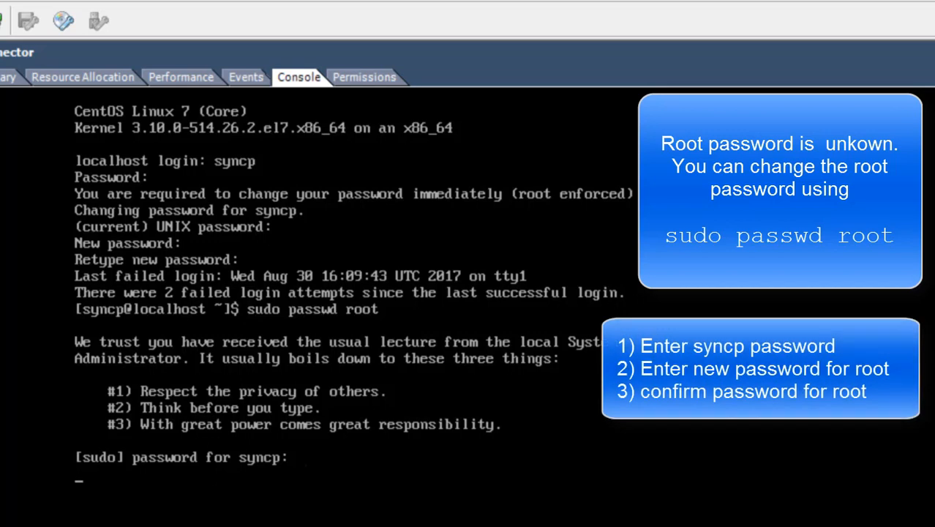
{"action": "key", "text": "Return"}
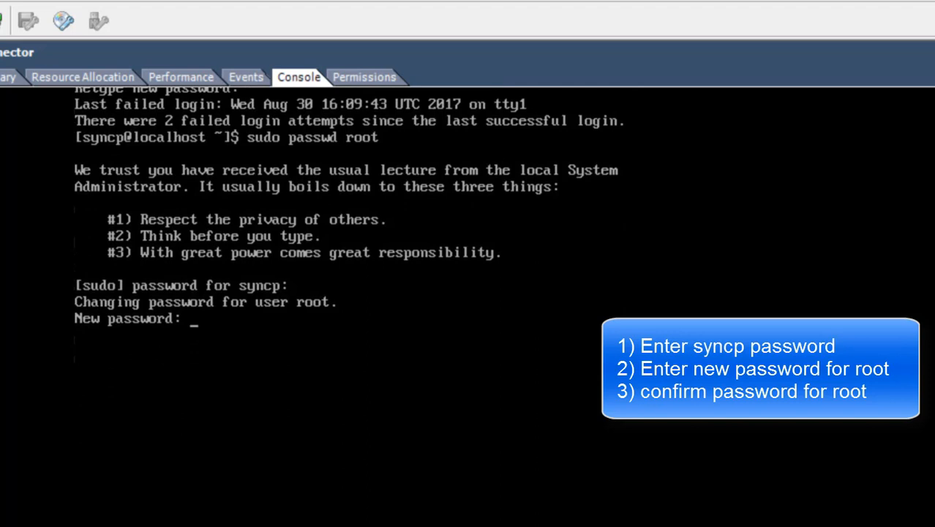
{"action": "key", "text": "Return"}
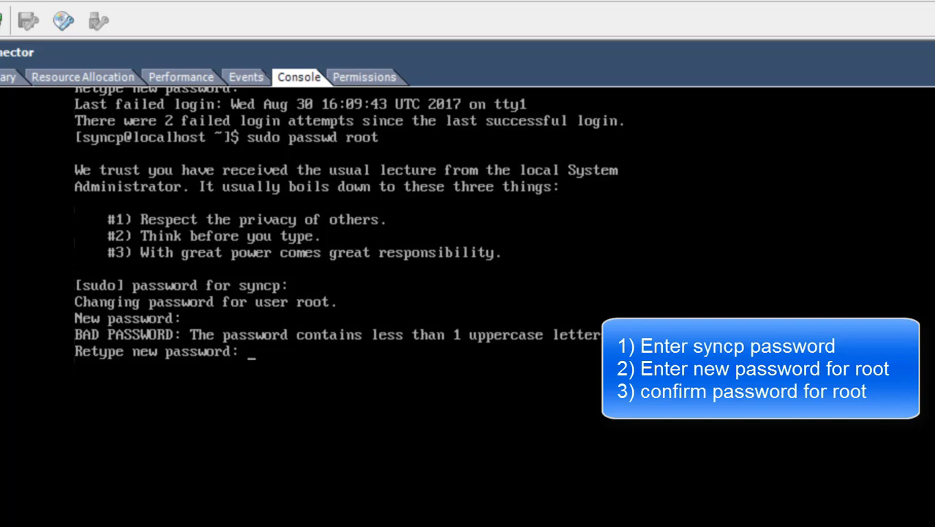
{"action": "key", "text": "Return"}
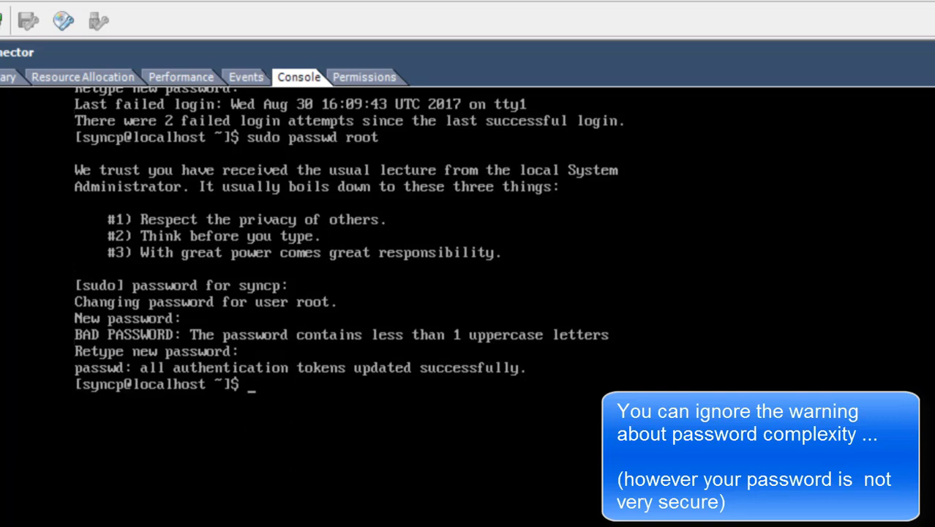
Switch to a root shell with su using the root password
{"action": "type", "text": "su"}
{"action": "key", "text": "Return"}
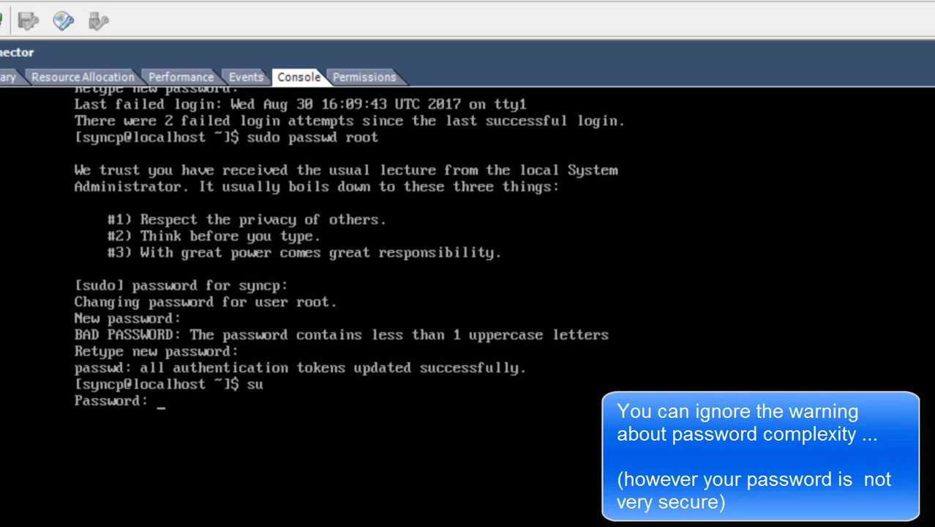
{"action": "key", "text": "Return"}
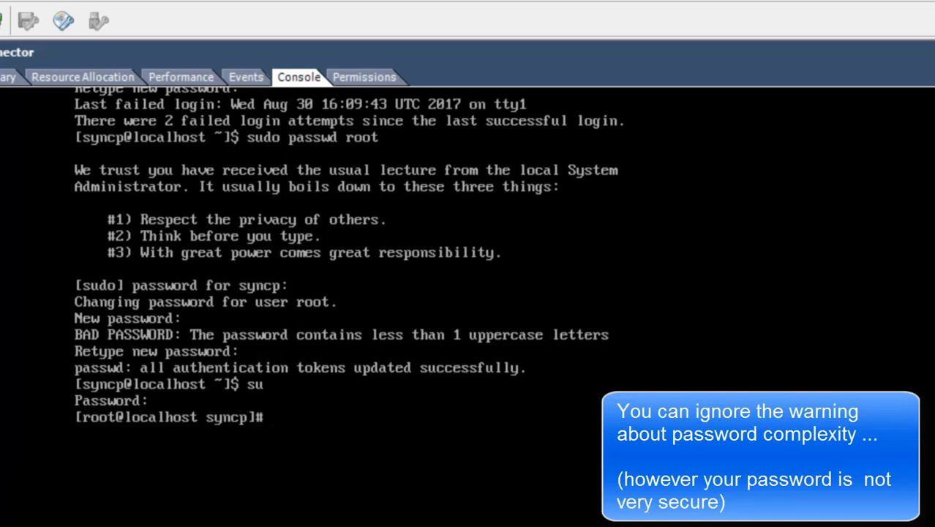
Run passwd syncp and set a new syncp password, entered twice
{"action": "type", "text": "p"}
{"action": "type", "text": "asswd syncp"}
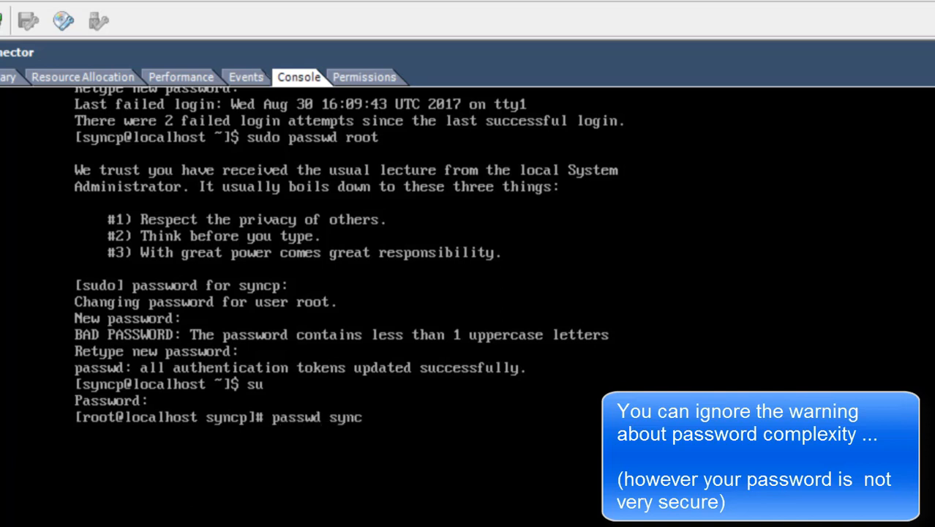
{"action": "key", "text": "Return"}
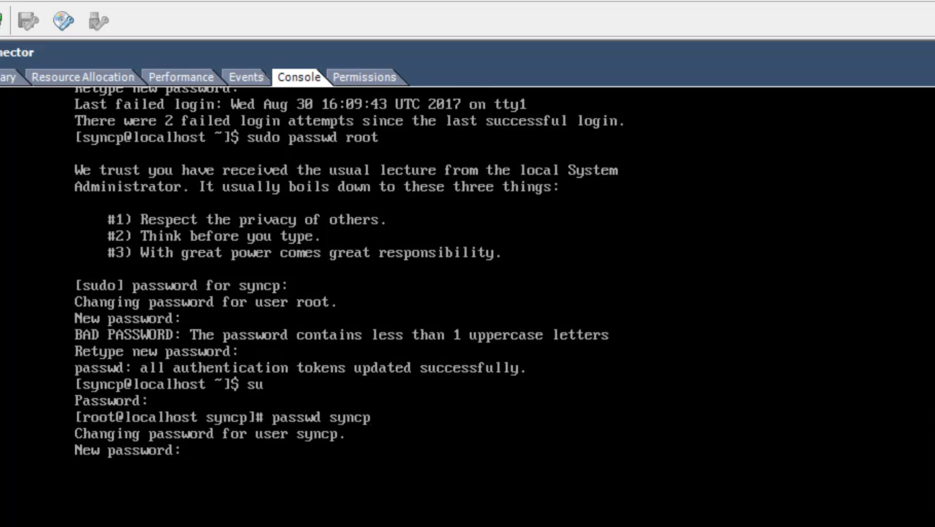
{"action": "key", "text": "Return"}
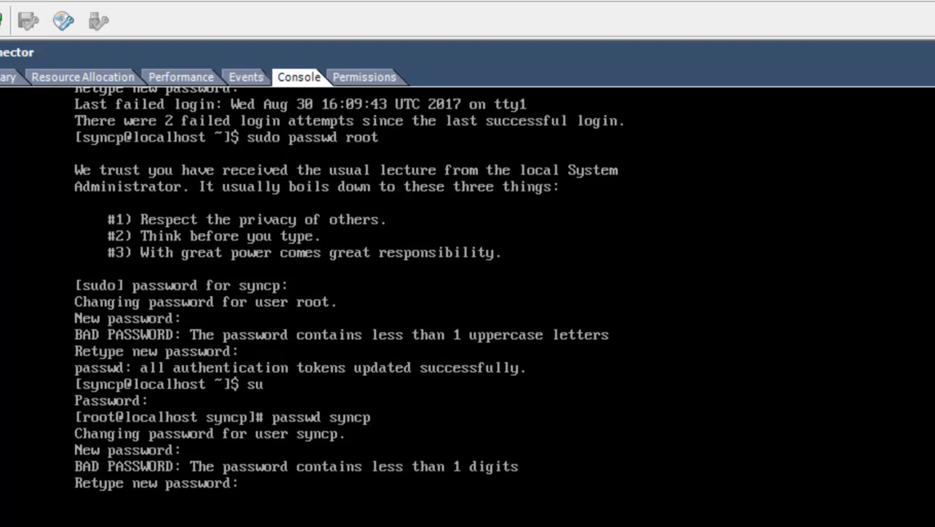
{"action": "key", "text": "Return"}
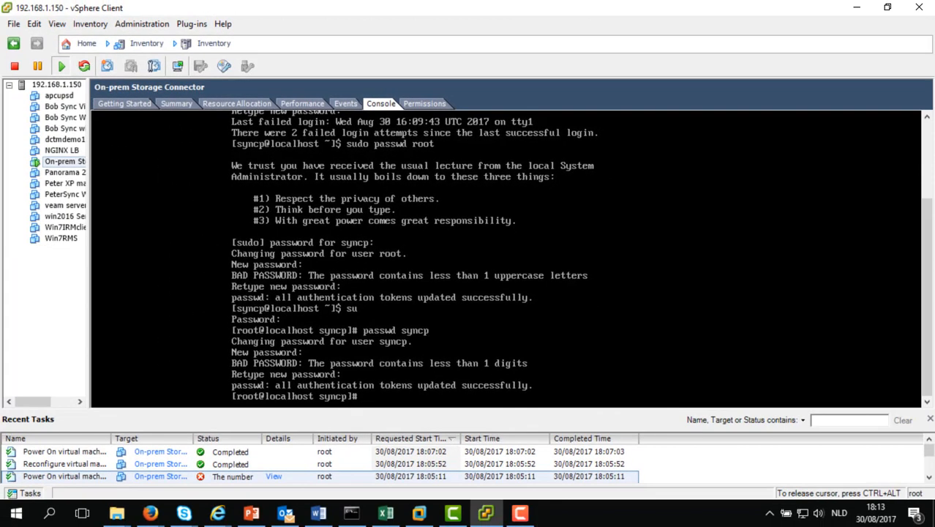